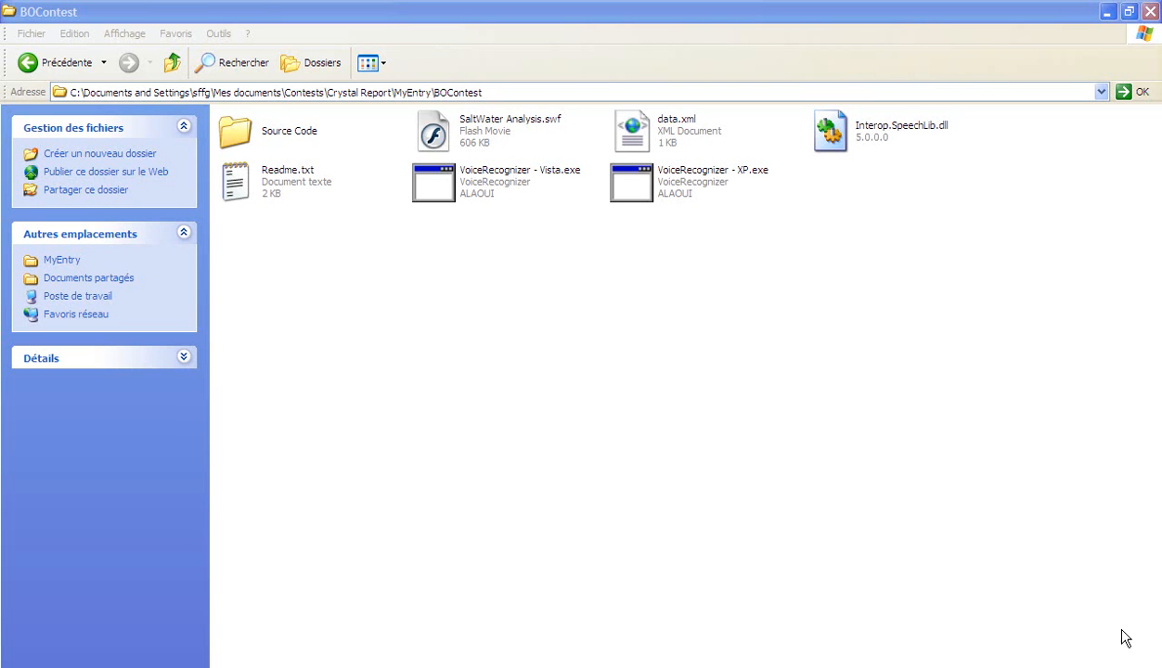
Select SaltWater Analysis.swf in the BOContest folder.
left_click(456, 151)
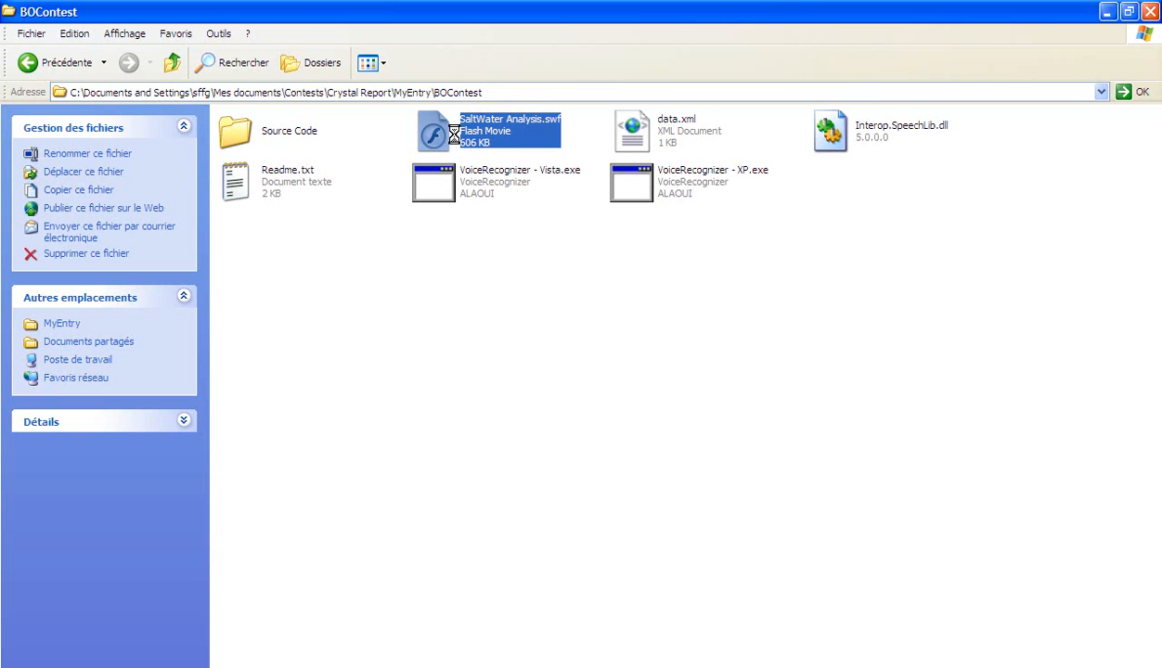
Open SaltWater Analysis.swf with Firefox via Ouvrir avec so the dashboard runs.
right_click(454, 133)
mouse_move(498, 205)
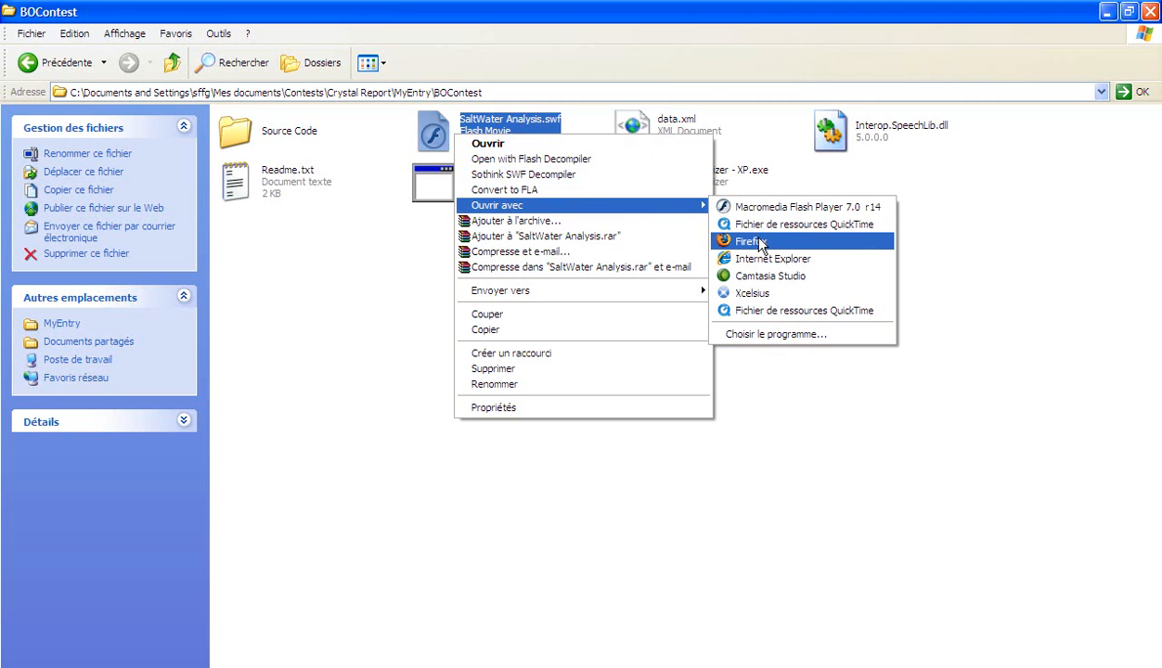
left_click(750, 241)
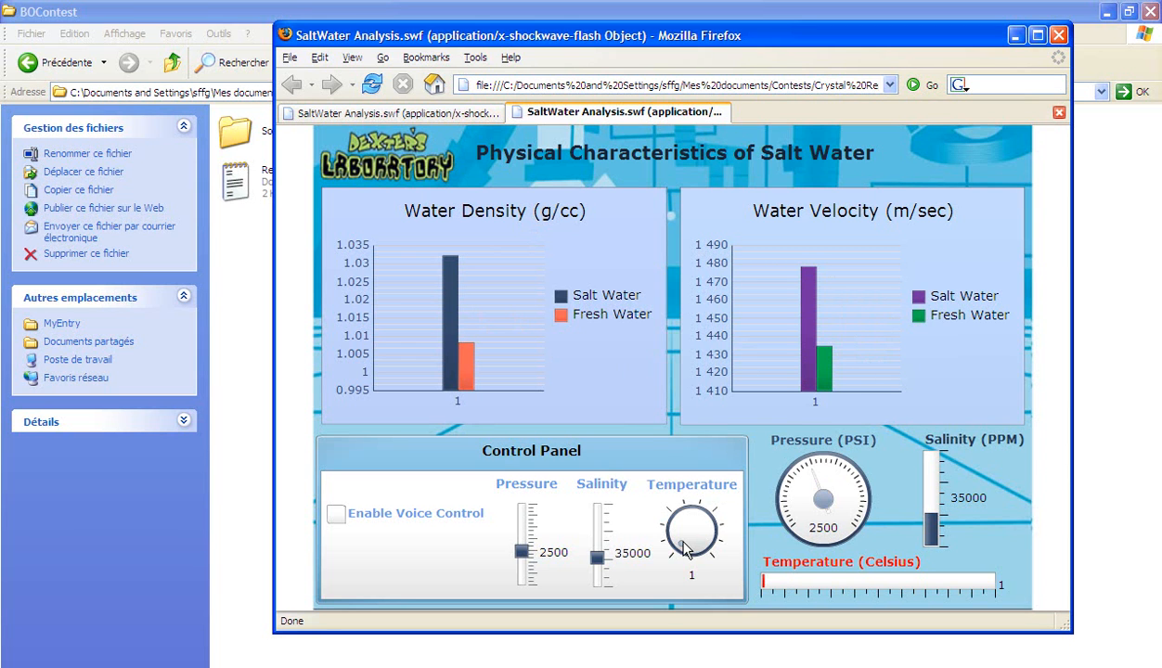
Raise temperature then settle near 77, adjust salinity and pressure, and enable voice control.
left_click_drag(681, 543, 705, 446)
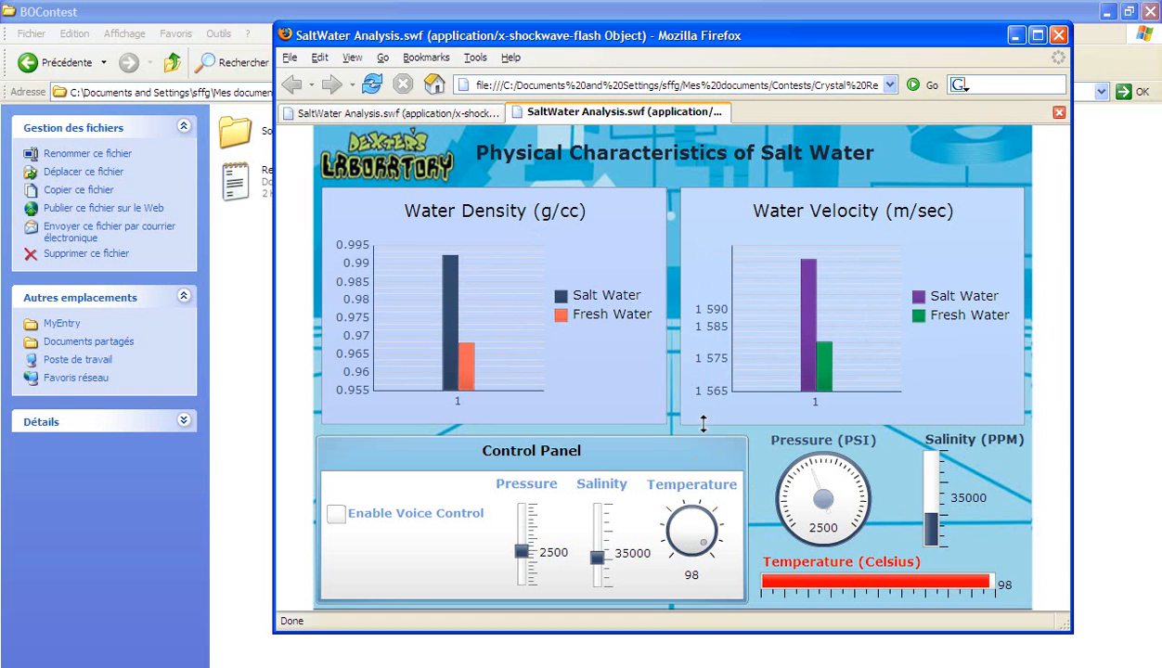
left_click_drag(704, 447, 634, 508)
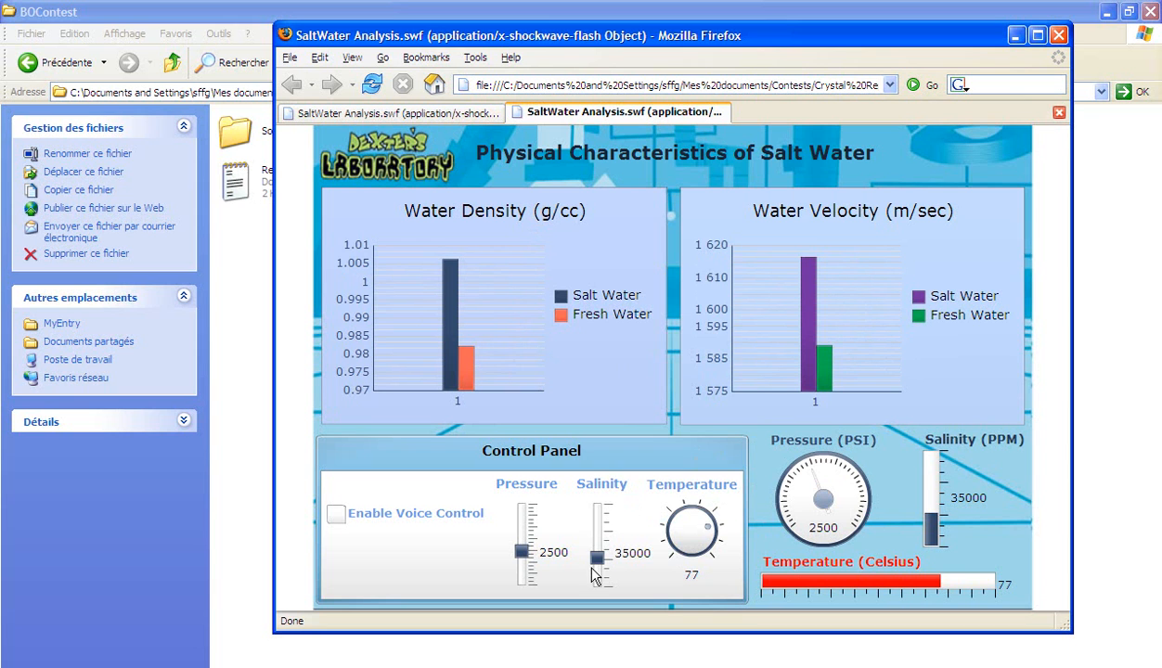
mouse_move(597, 557)
left_mouse_down()
mouse_move(596, 531)
mouse_move(597, 550)
left_mouse_up()
mouse_move(522, 552)
left_mouse_down()
mouse_move(522, 541)
mouse_move(522, 566)
mouse_move(522, 543)
left_mouse_up()
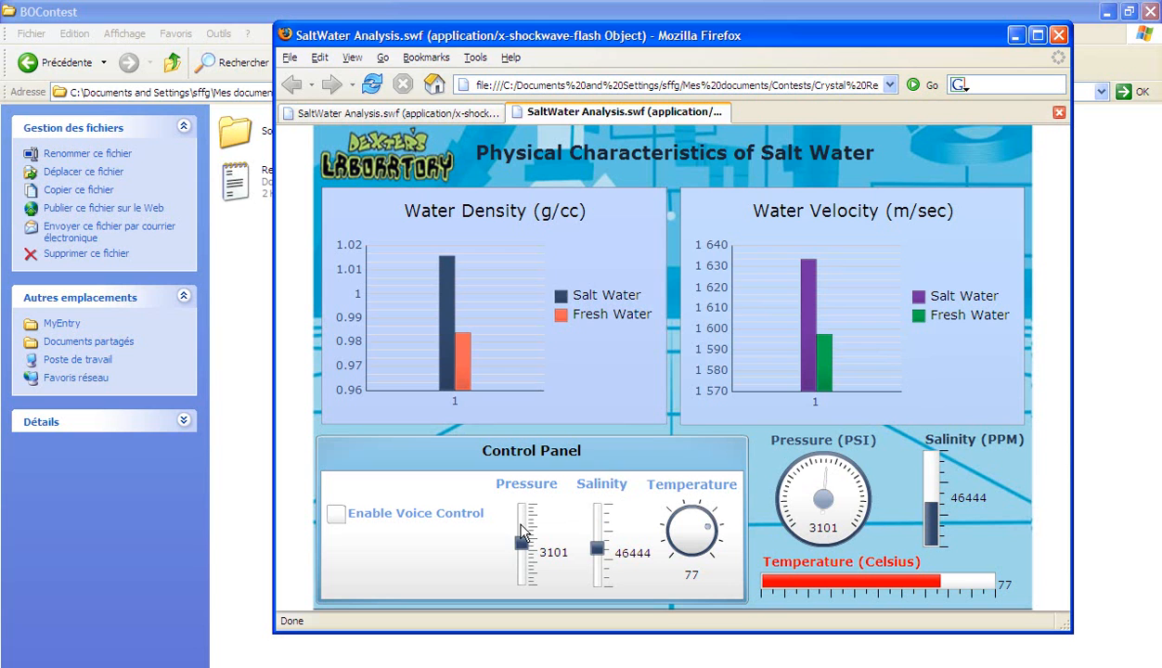
left_click(336, 516)
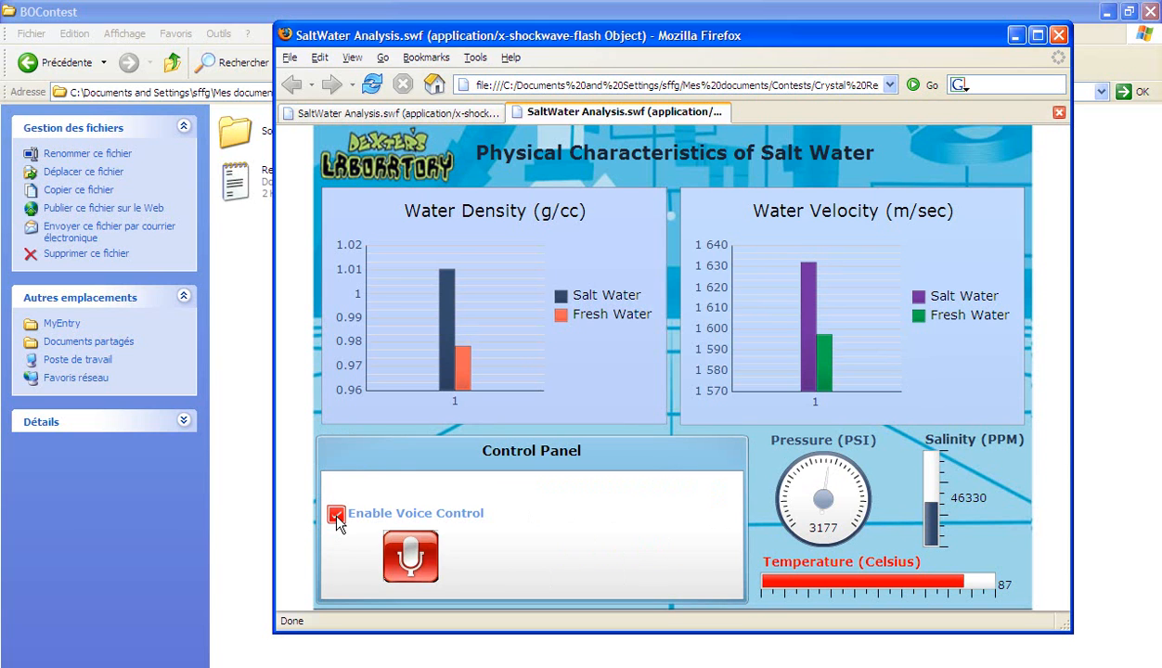
Return to the BOContest folder and launch VoiceRecognizer - Vista.exe instead of the XP version.
left_click(236, 497)
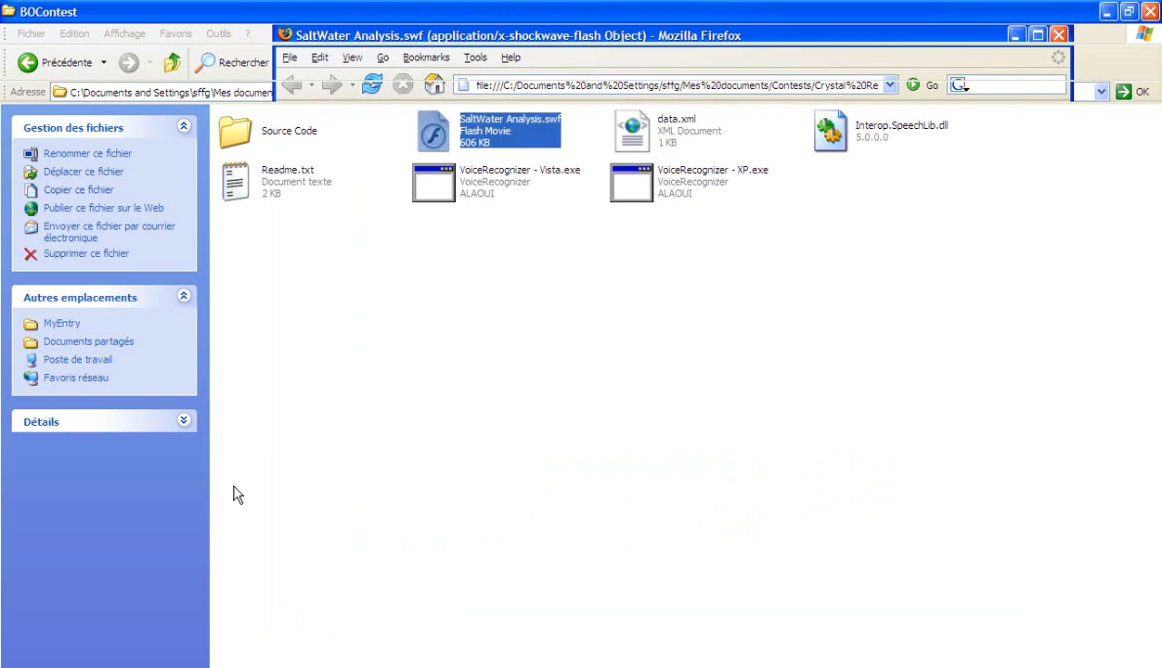
left_click(461, 344)
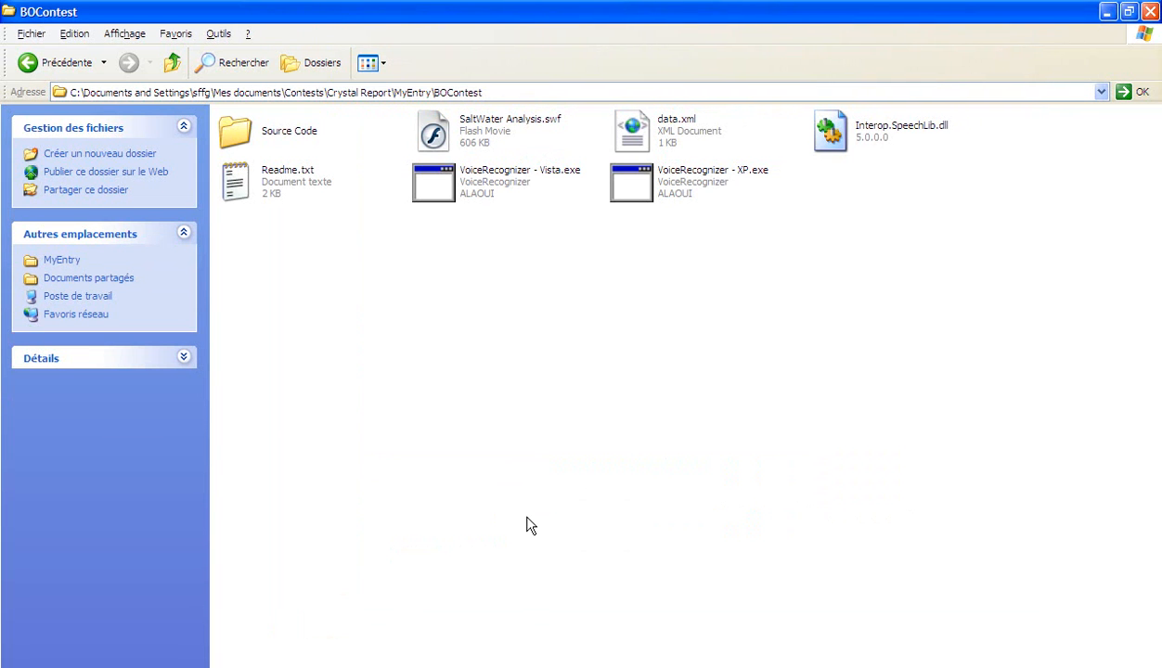
key("alt+Tab")
left_click(245, 325)
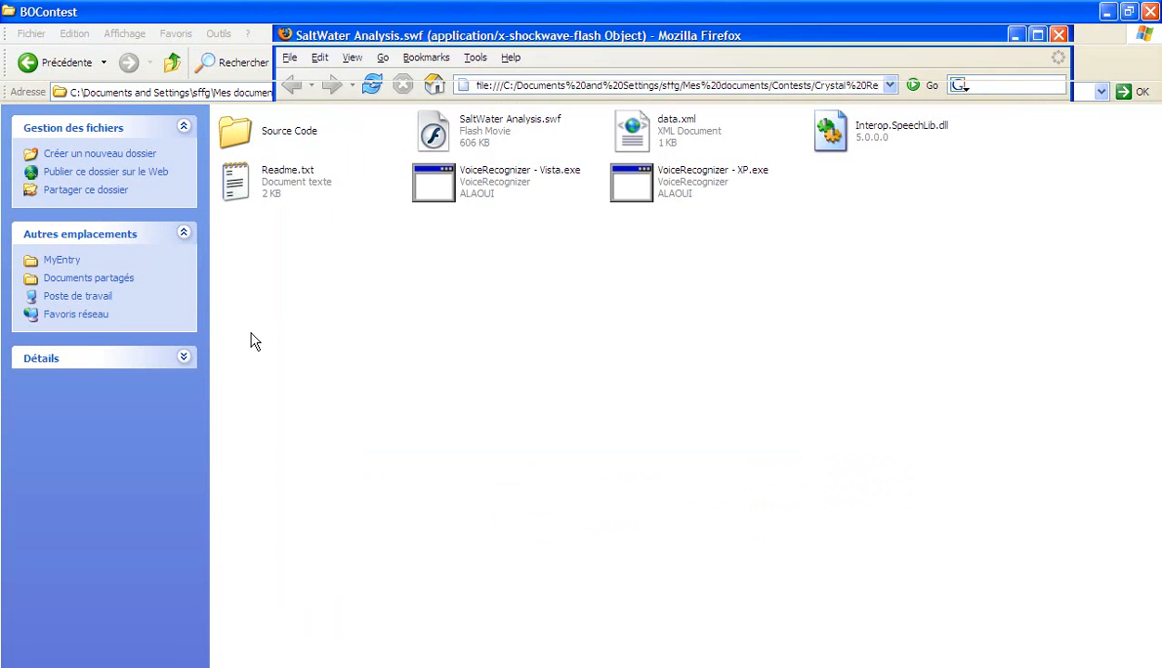
left_click(631, 182)
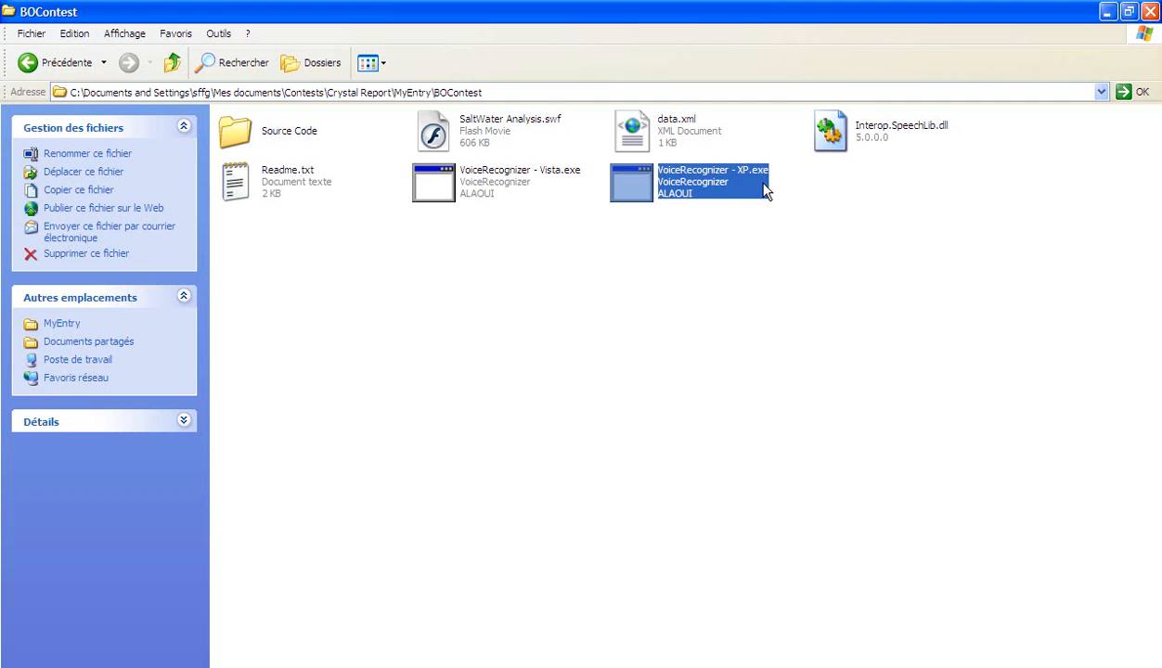
key("Left")
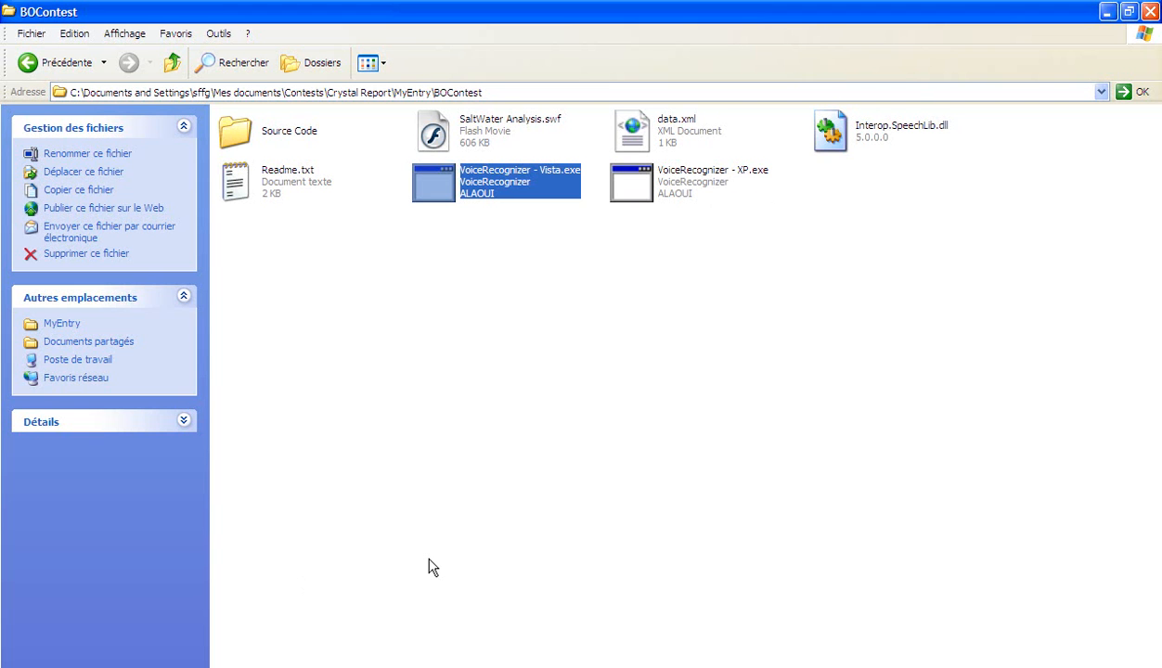
key("alt+Tab")
key("alt+Tab")
key("alt+Tab")
key("alt+Tab")
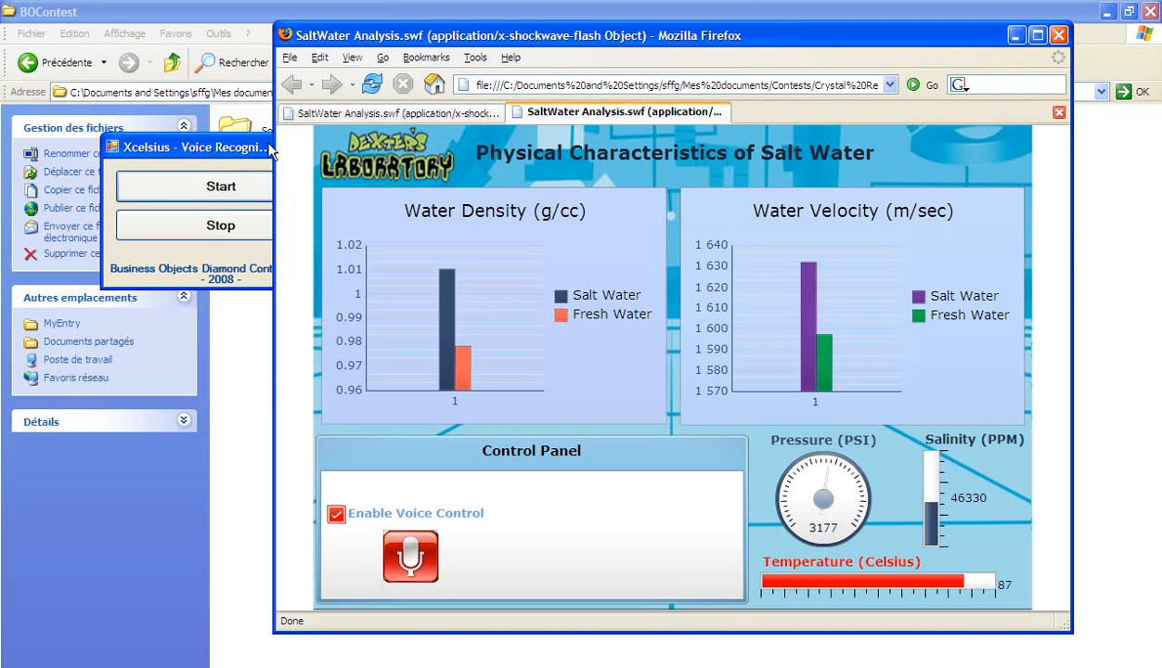
Move the Voice Recognizer window aside and bring the Firefox dashboard to the front.
mouse_move(256, 154)
left_mouse_down()
mouse_move(139, 186)
mouse_move(214, 189)
left_mouse_up()
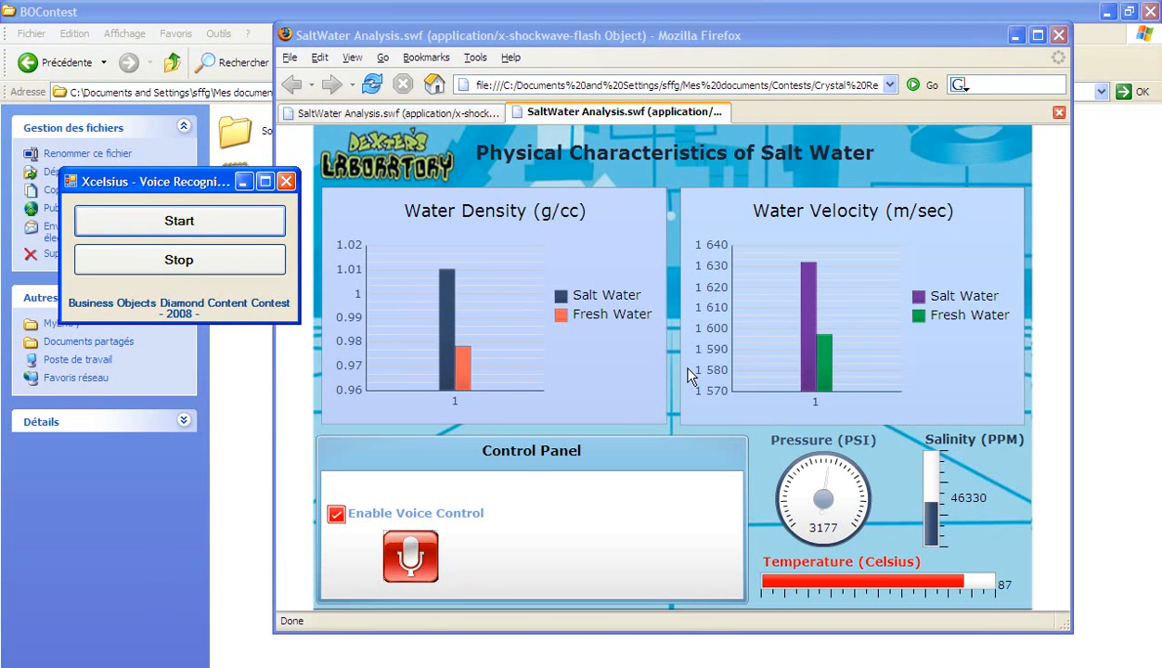
left_click(901, 476)
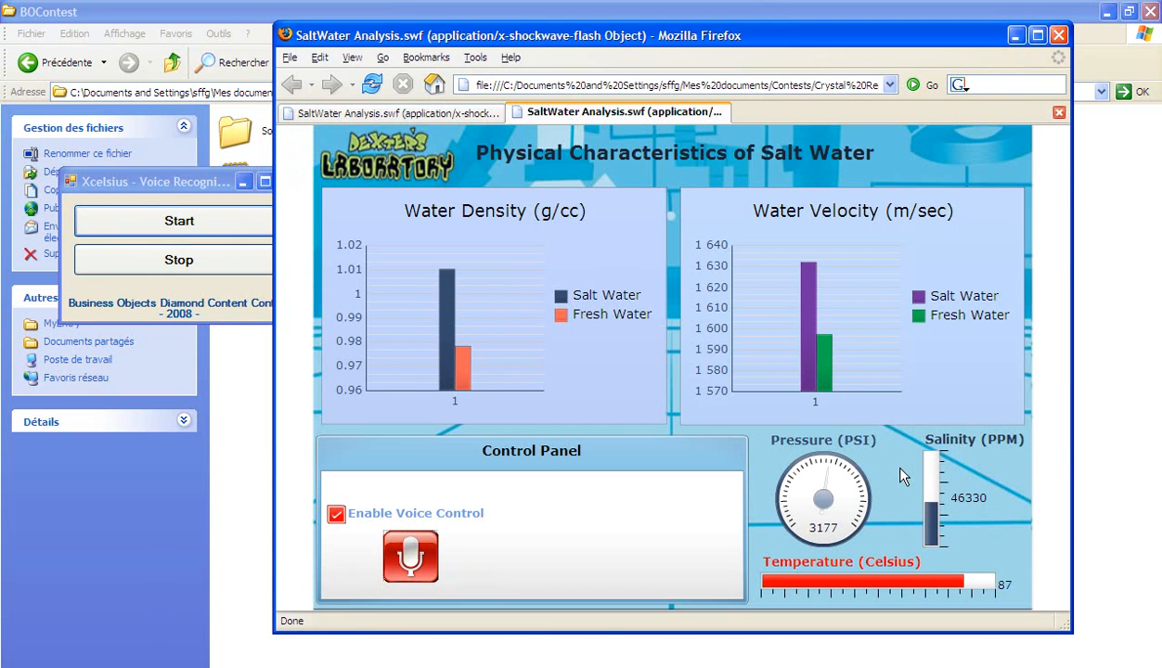
Nudge the Firefox dashboard window slightly right beside the recognizer while voice commands run.
left_click_drag(792, 39, 802, 35)
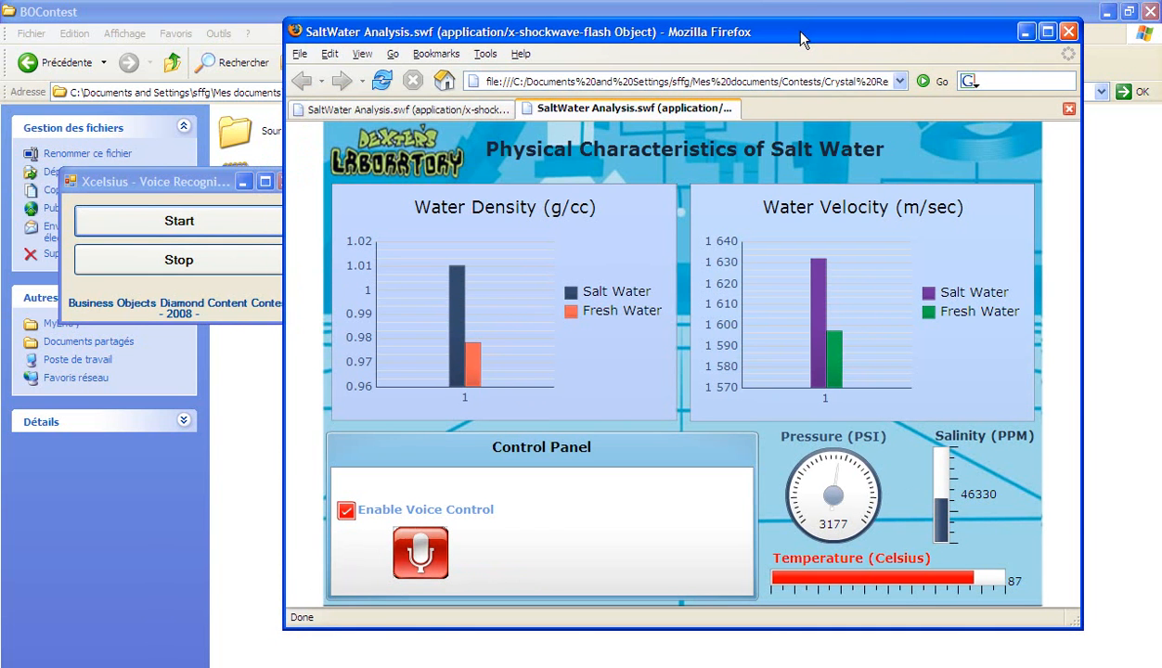